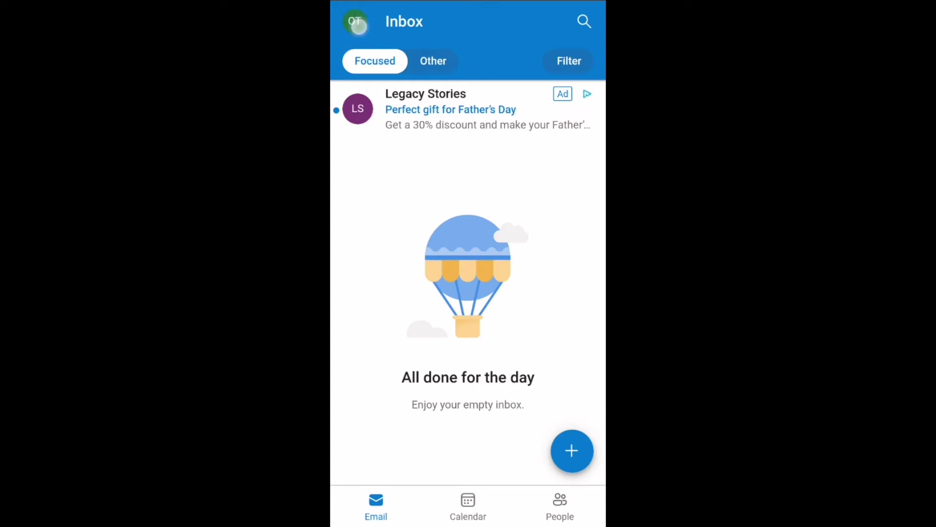
Go from the account pane to Settings and open the Email signature settings
left_click(357, 24)
left_click(542, 21)
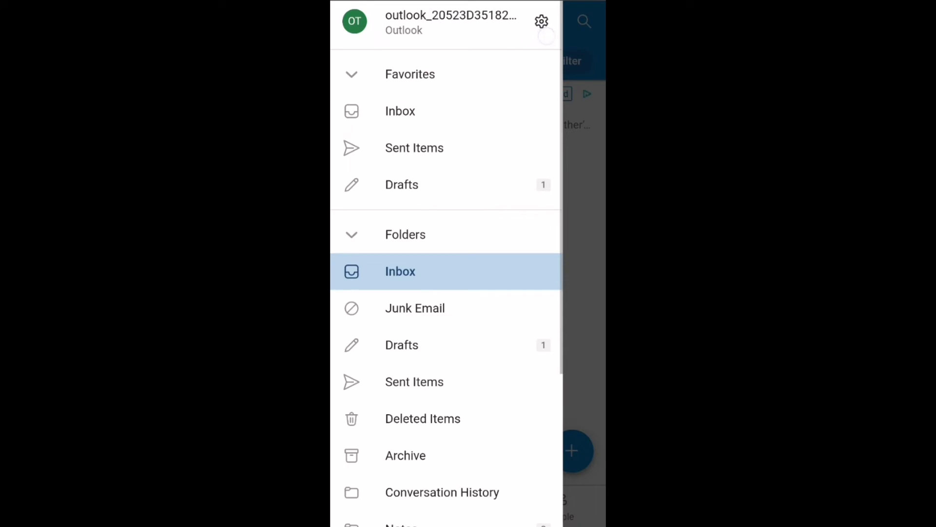
left_click(542, 21)
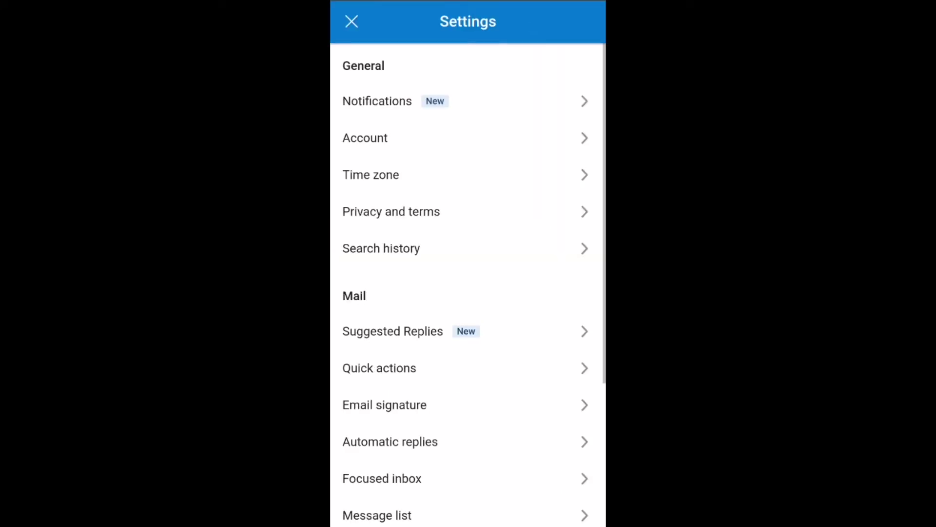
left_click_drag(450, 316, 465, 205)
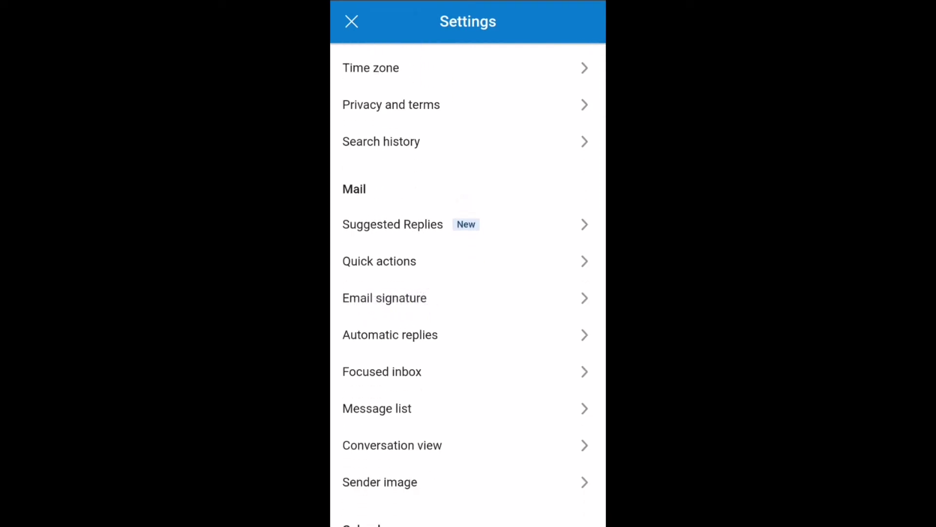
left_click(453, 298)
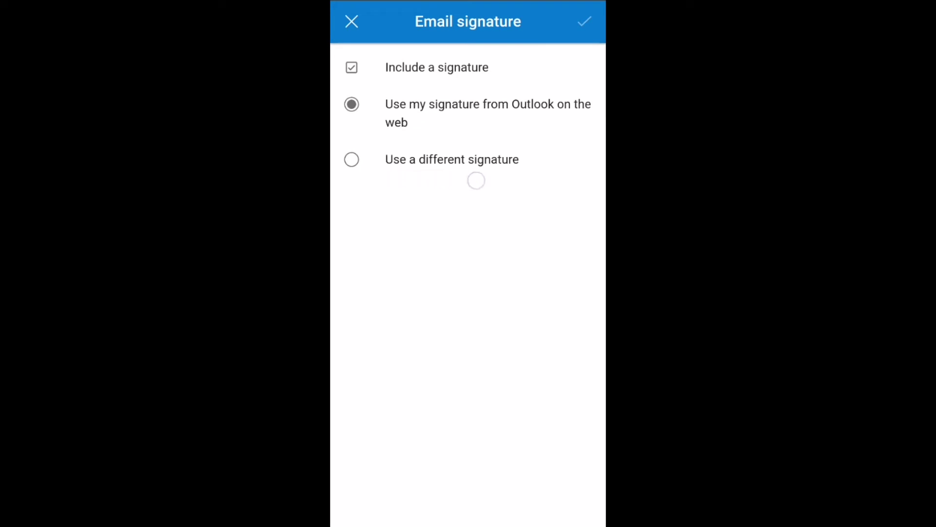
Select 'Use a different signature', then toggle 'Include a signature' off and on
left_click(512, 175)
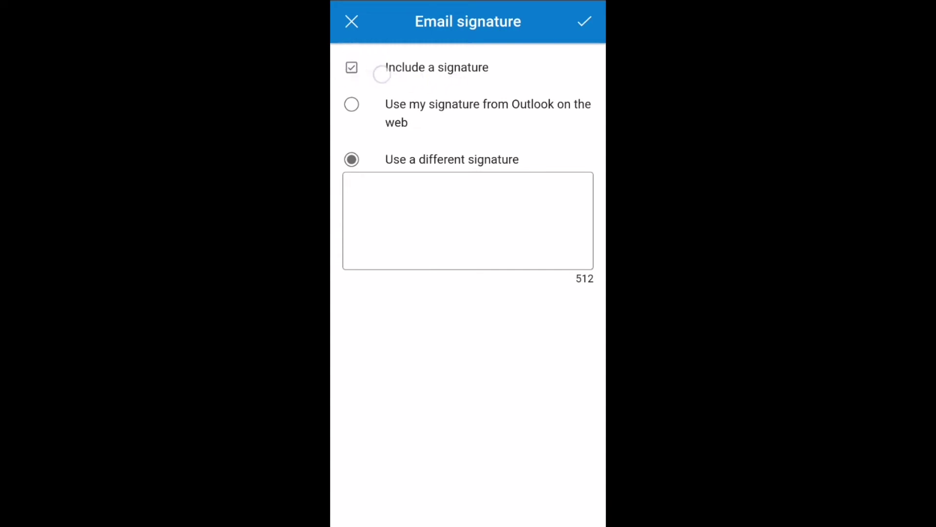
left_click(380, 70)
left_click(352, 68)
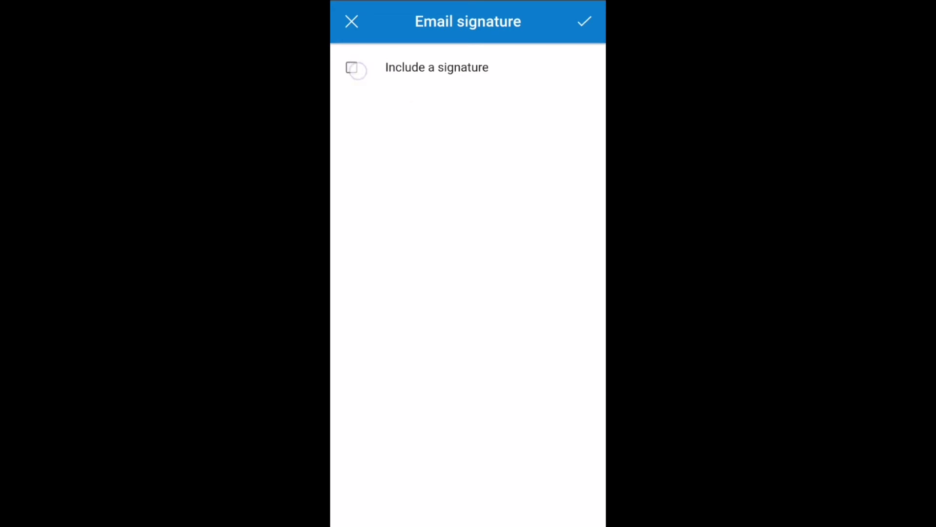
left_click(352, 67)
Re-tick 'Include a signature', keeping the empty different-signature option selected
left_click(352, 67)
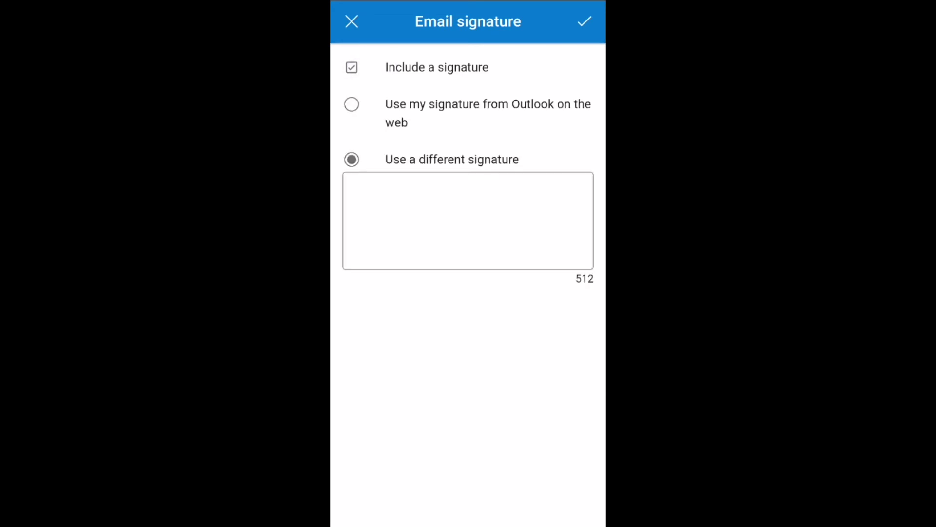